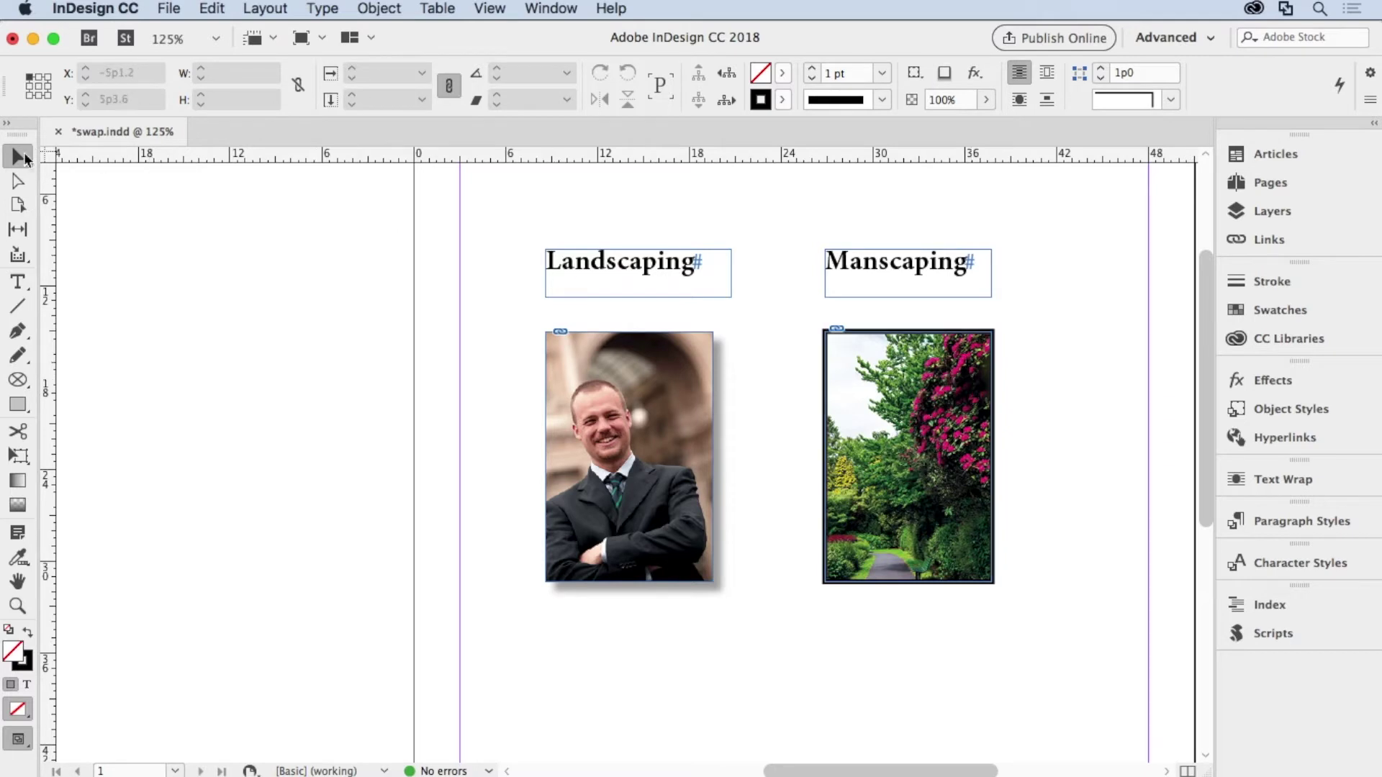
Step: Duplicate the businessman and garden framed photos below the originals, then select the lower portrait
drag(522, 645, 1043, 495)
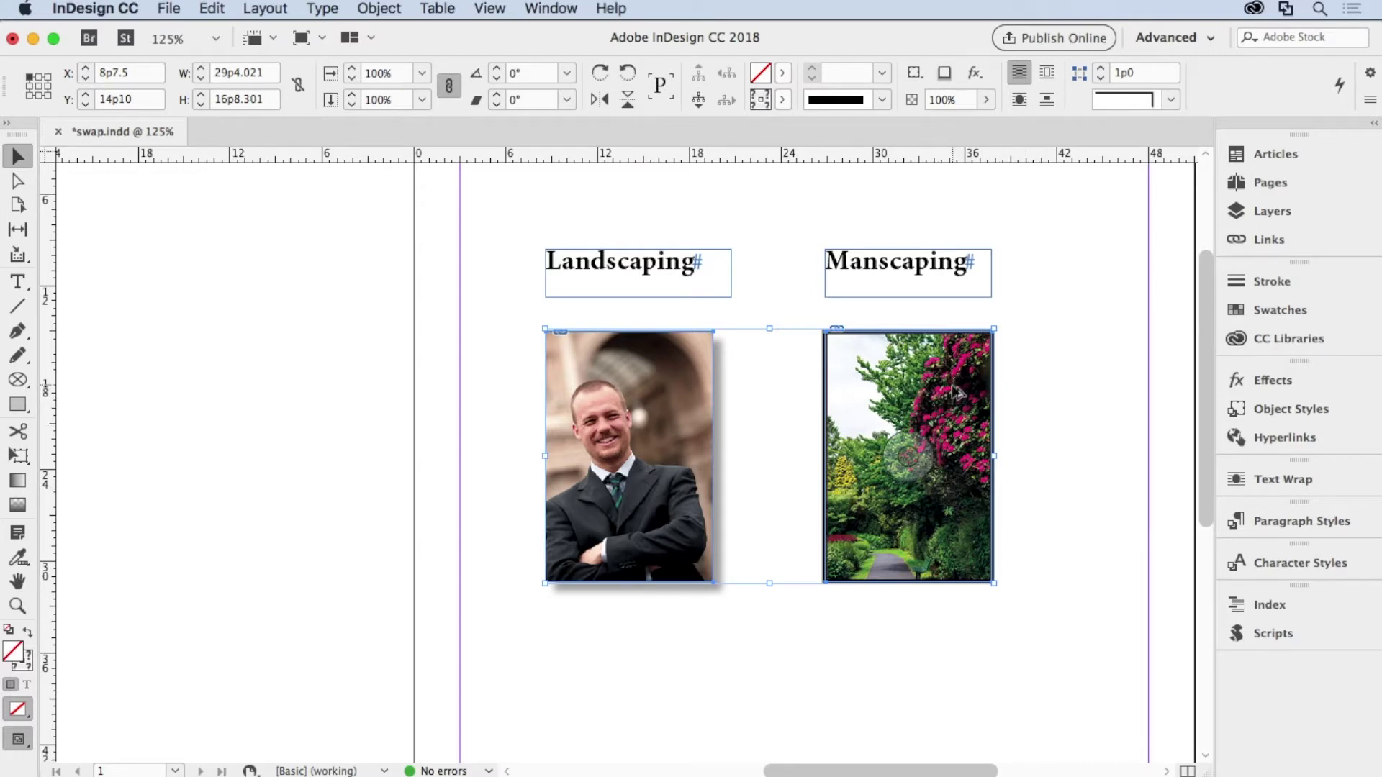
drag(957, 391, 960, 666)
click(626, 459)
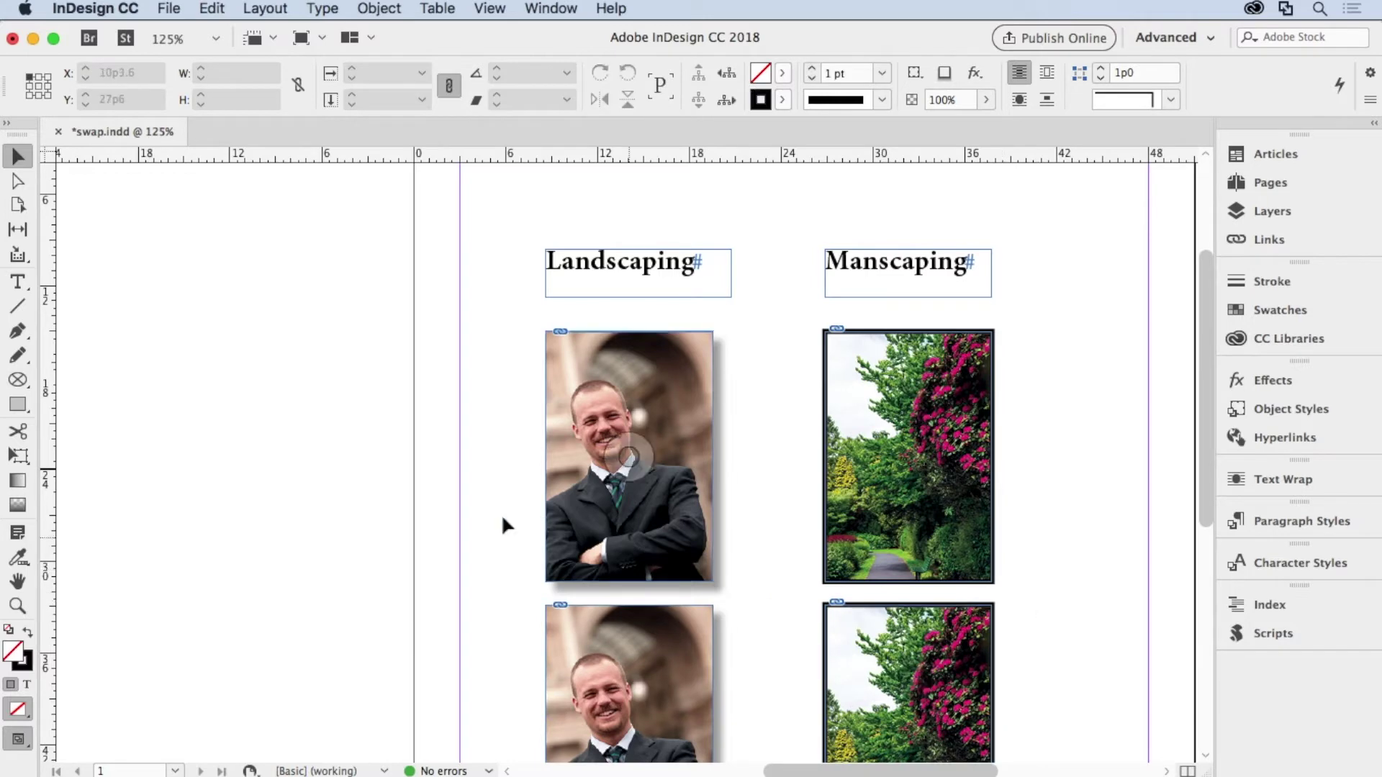
scroll(340, 534, down, 3)
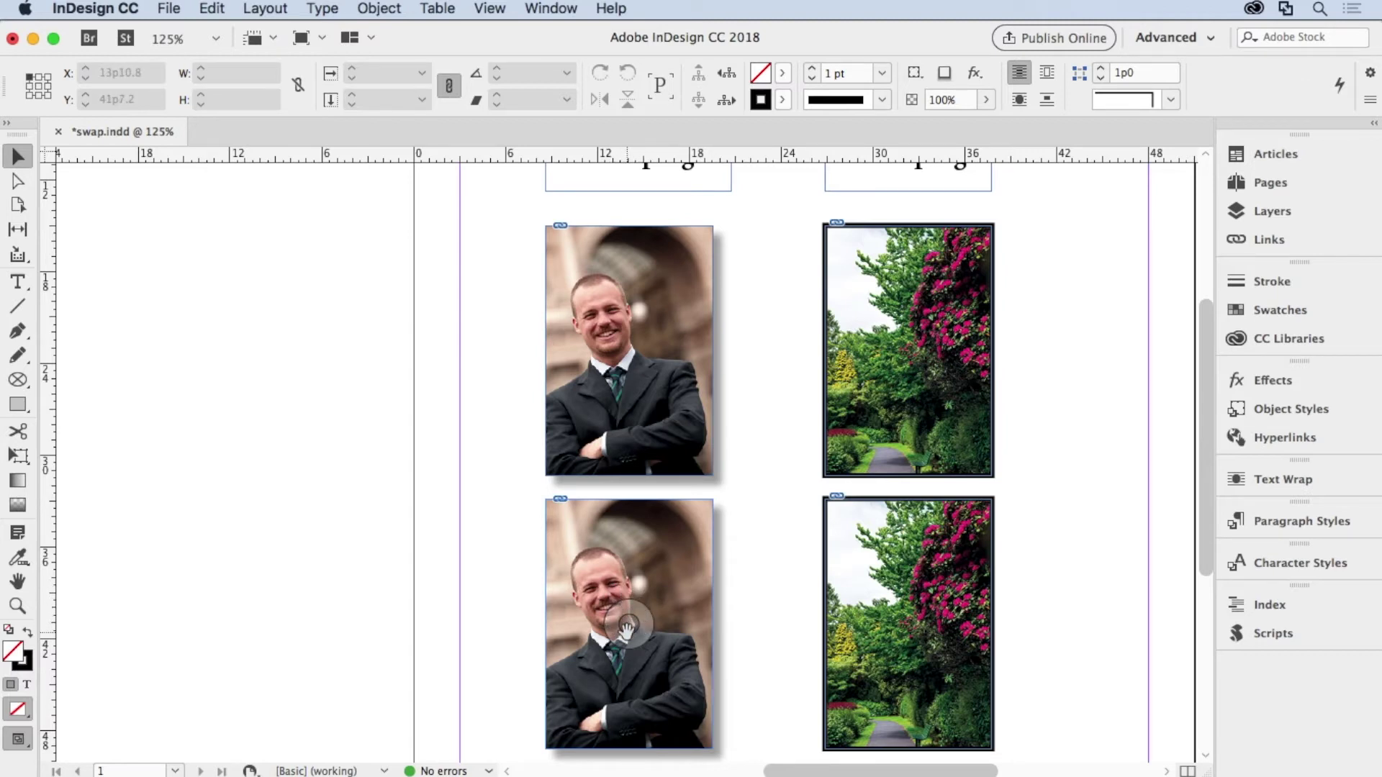
click(627, 627)
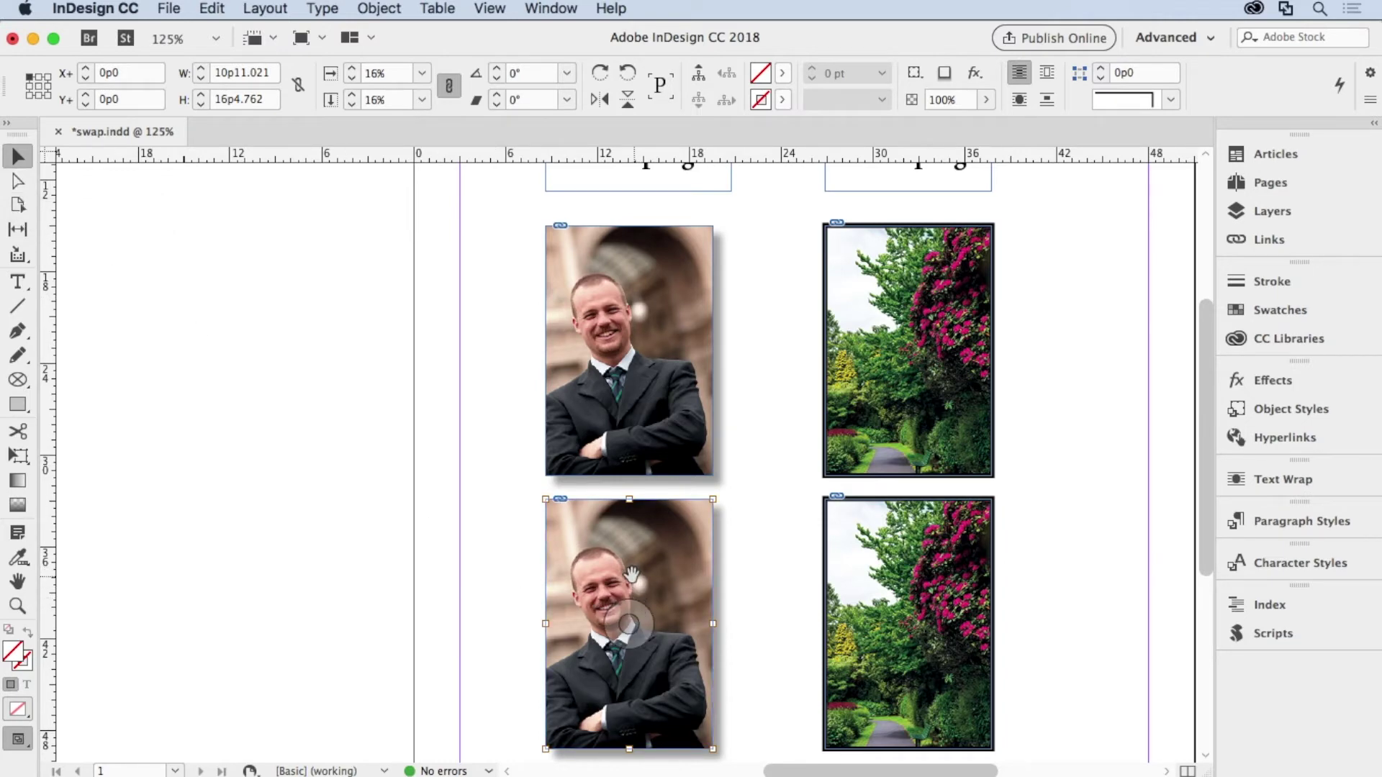
Step: Copy the man's portrait and Paste Into the top-right frame, replacing the garden photo
click(212, 8)
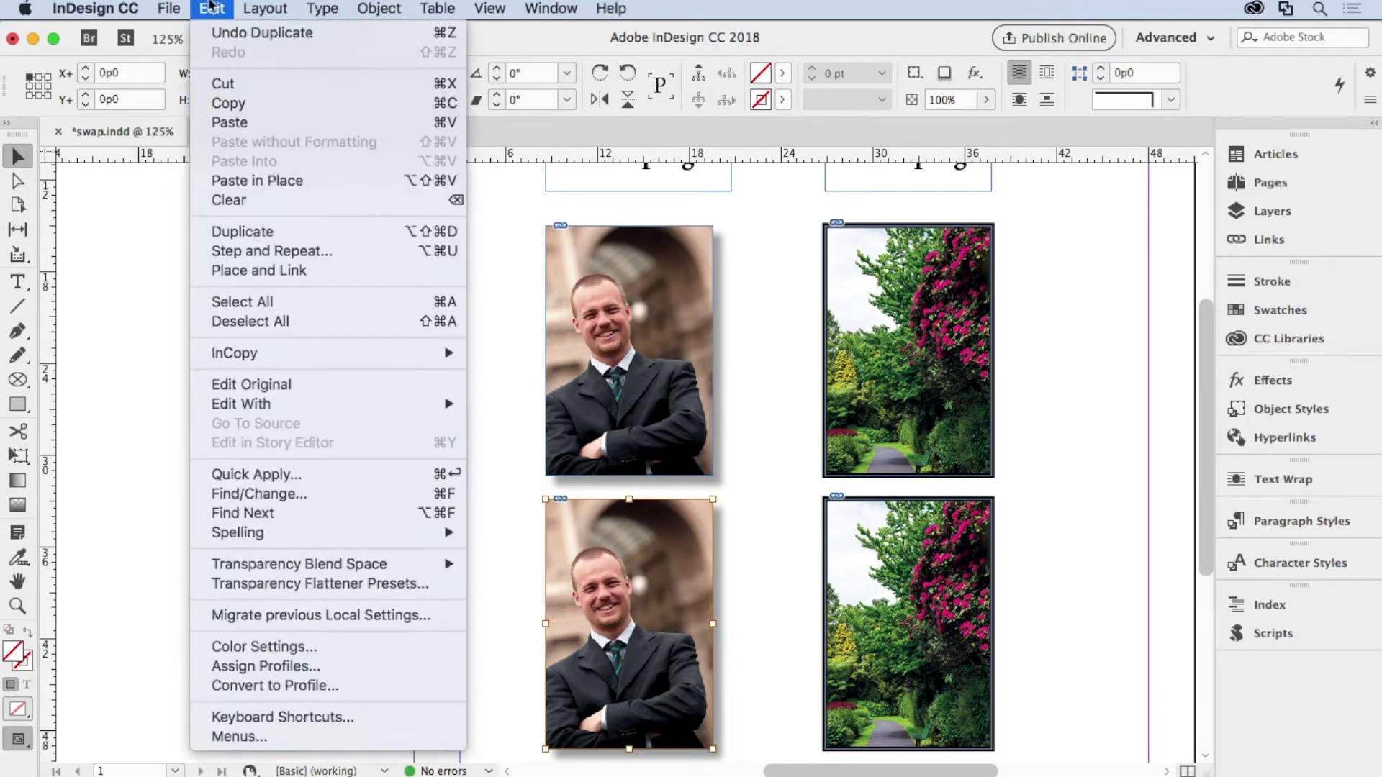
click(230, 103)
click(950, 269)
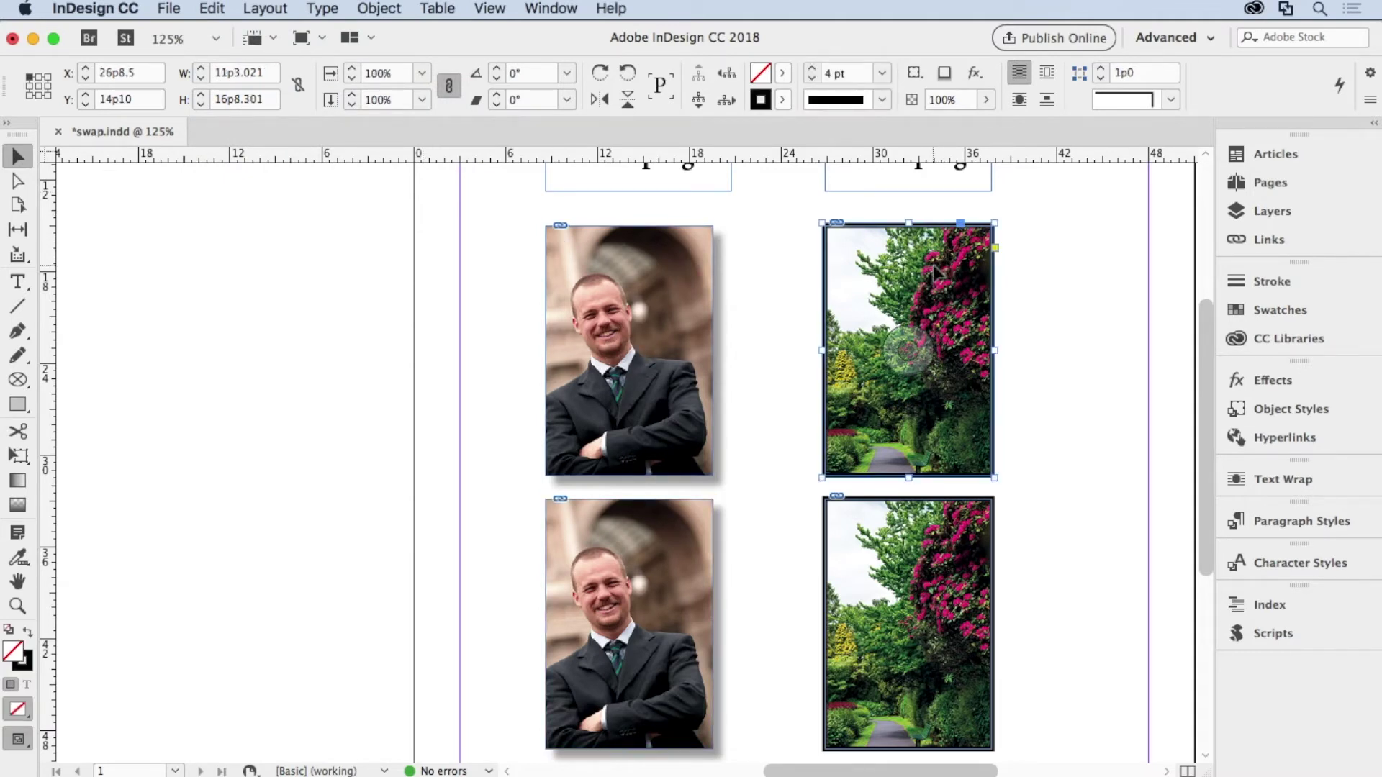
click(211, 10)
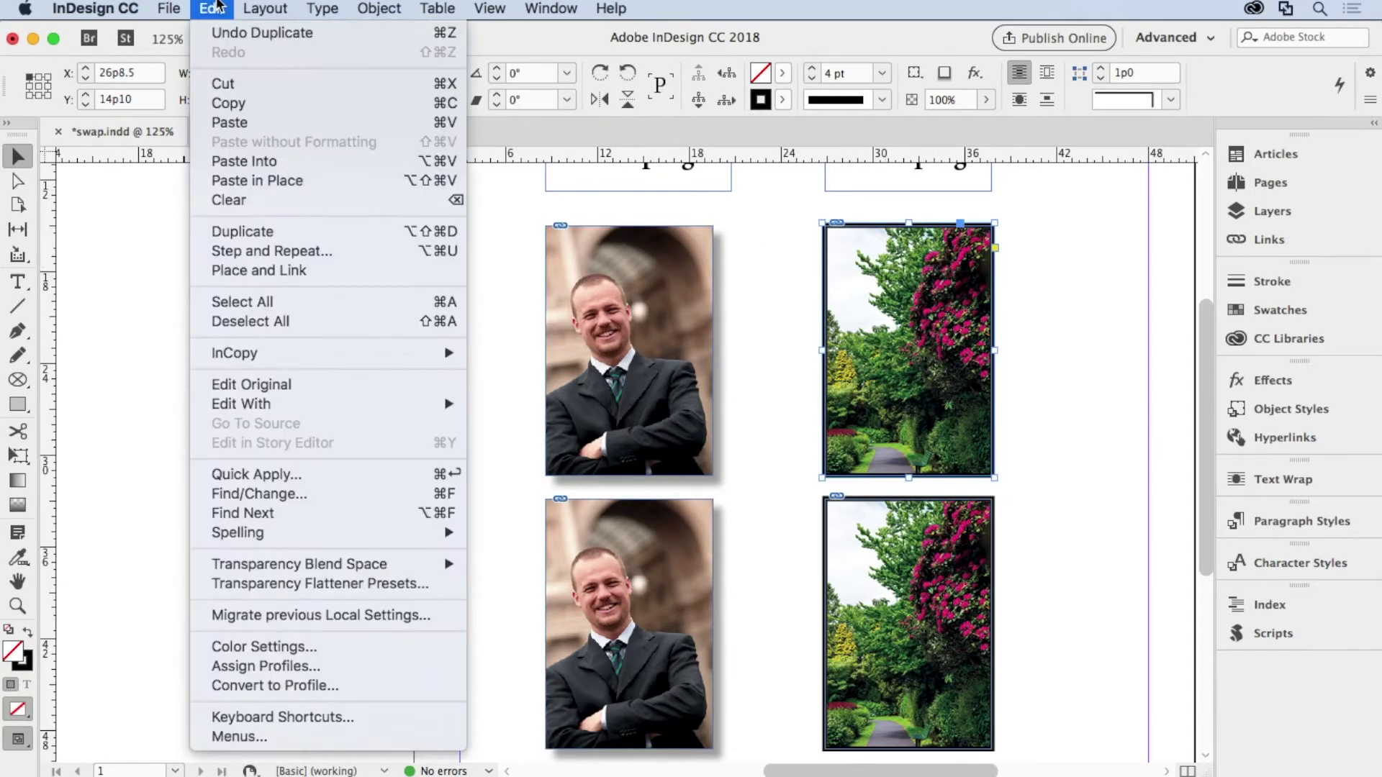
click(910, 348)
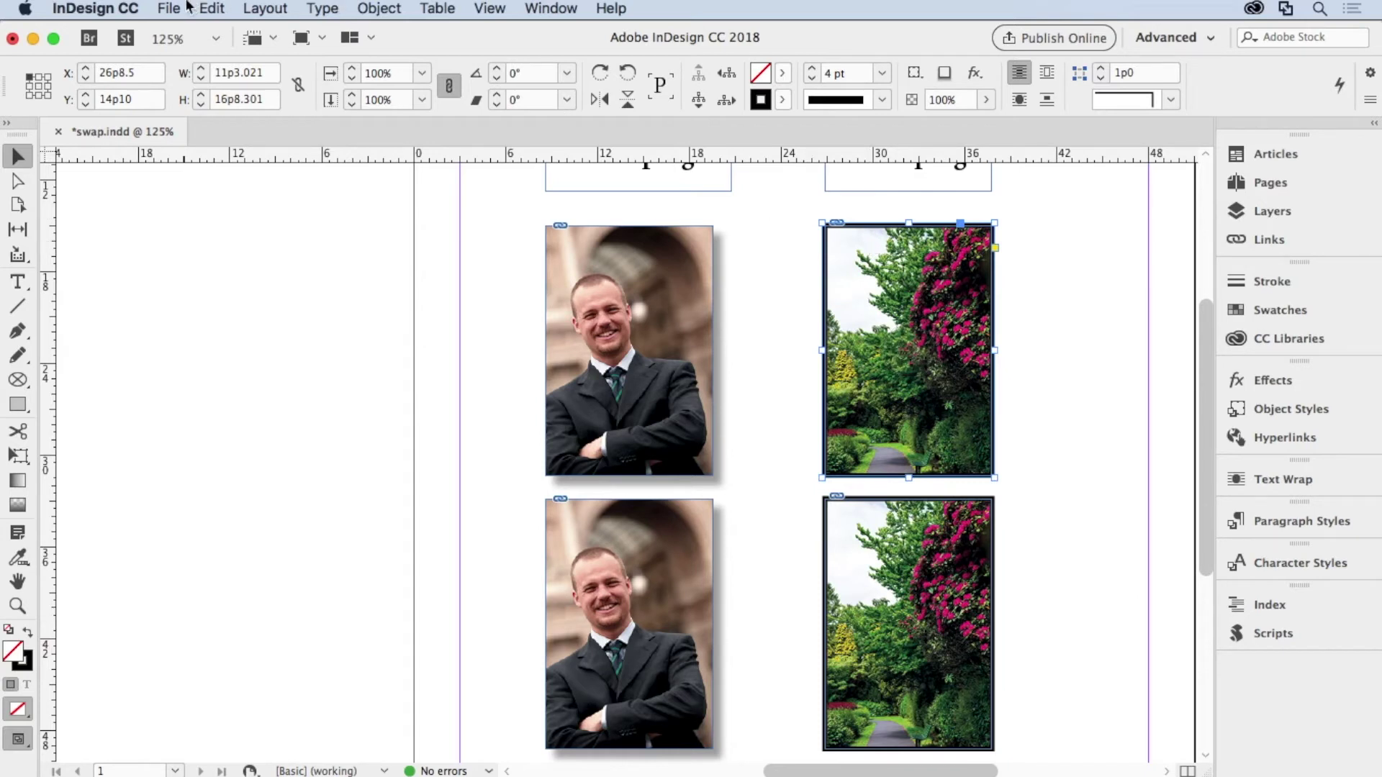
click(212, 7)
click(275, 161)
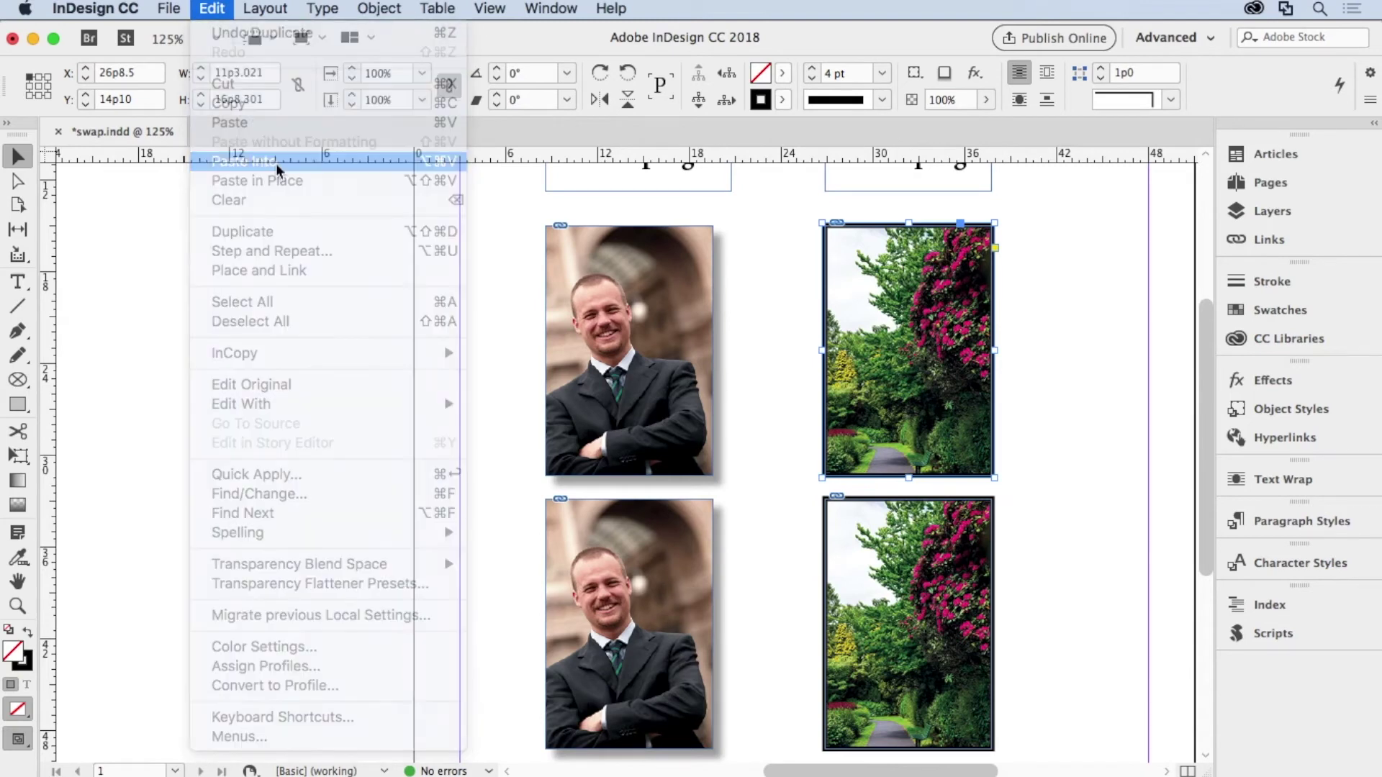
click(894, 540)
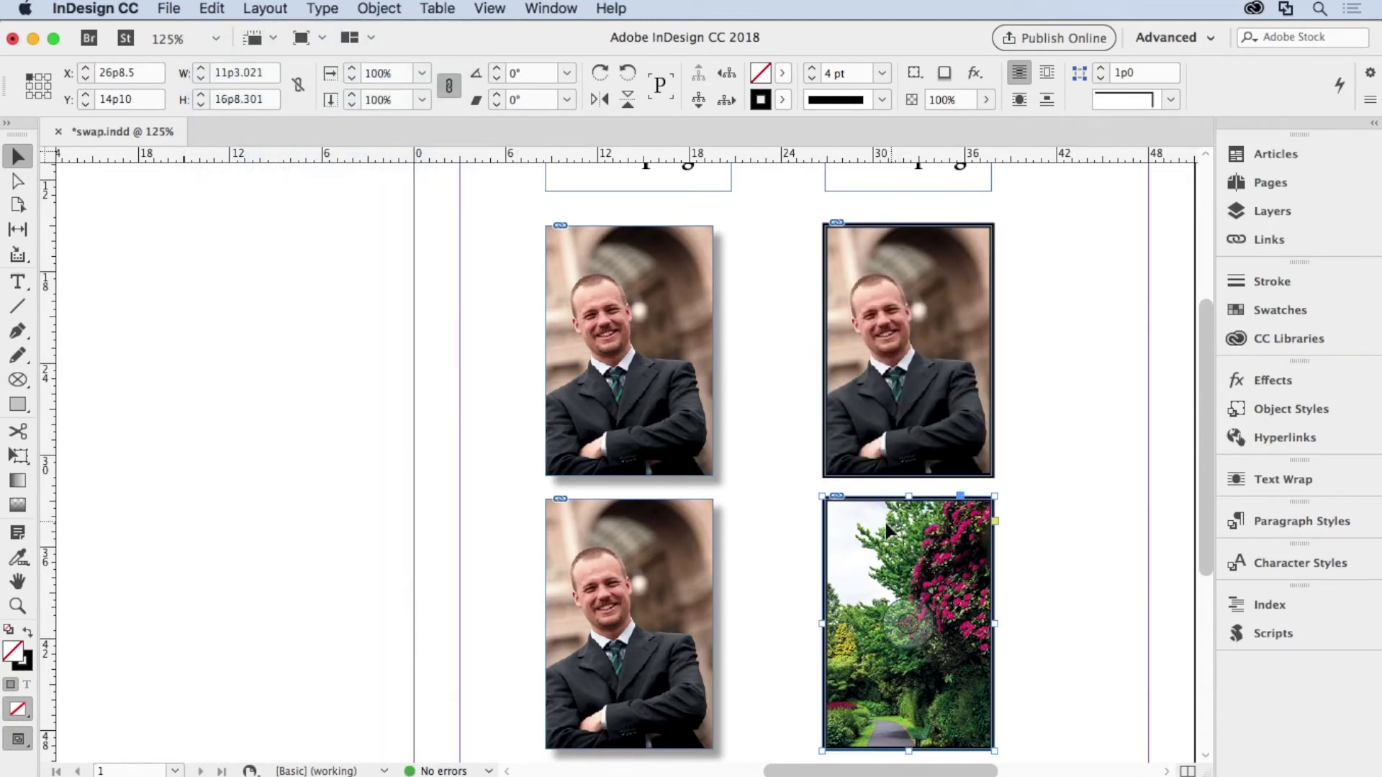
Step: Copy the lower garden photo and Paste Into the top-left shadowed frame
click(899, 617)
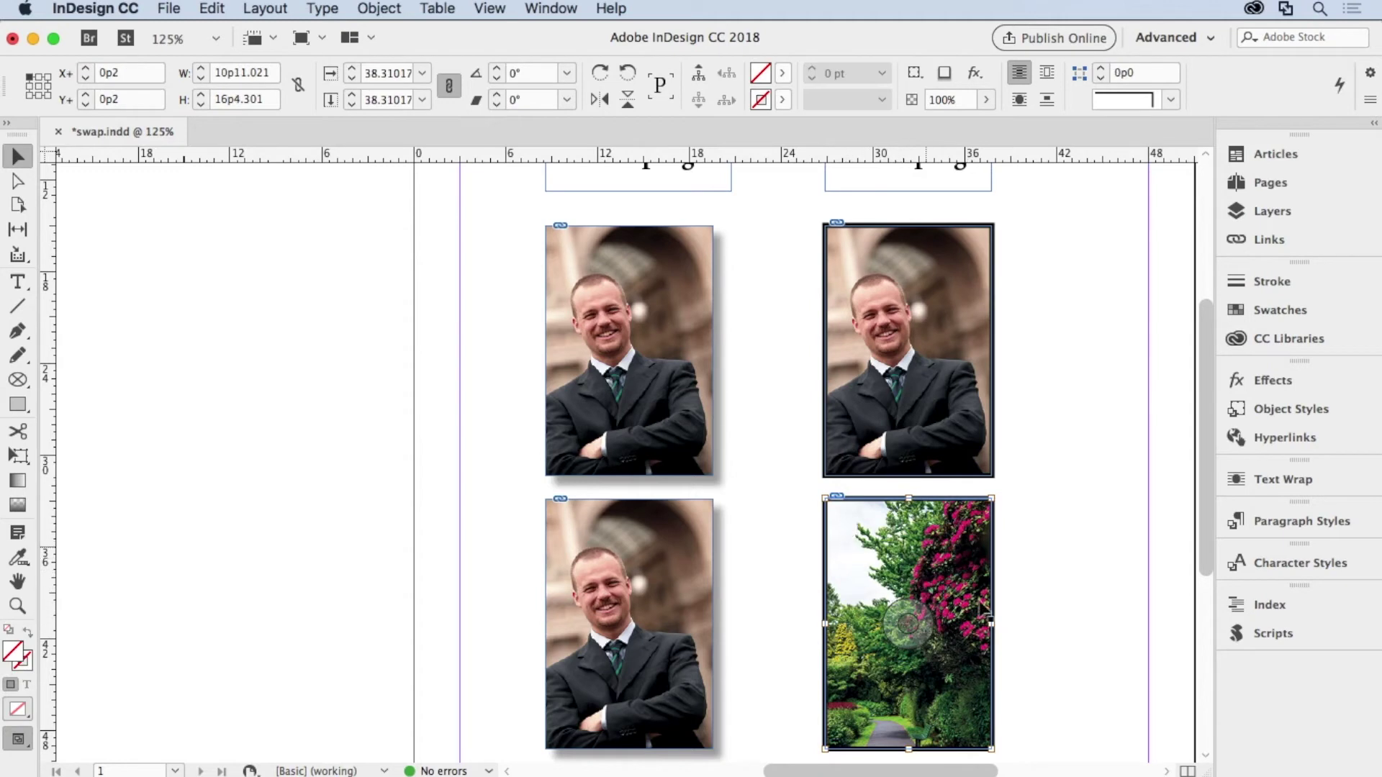
right_click(943, 552)
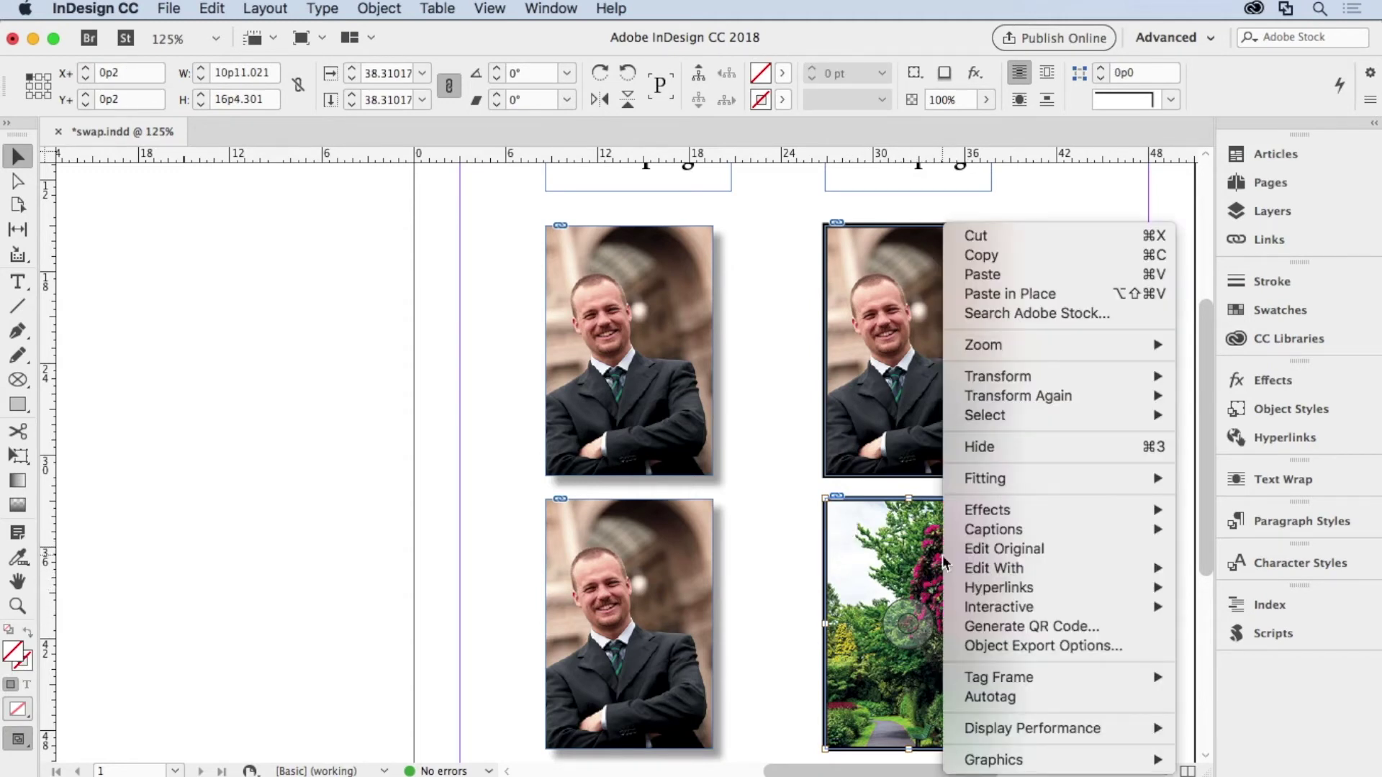
click(1002, 257)
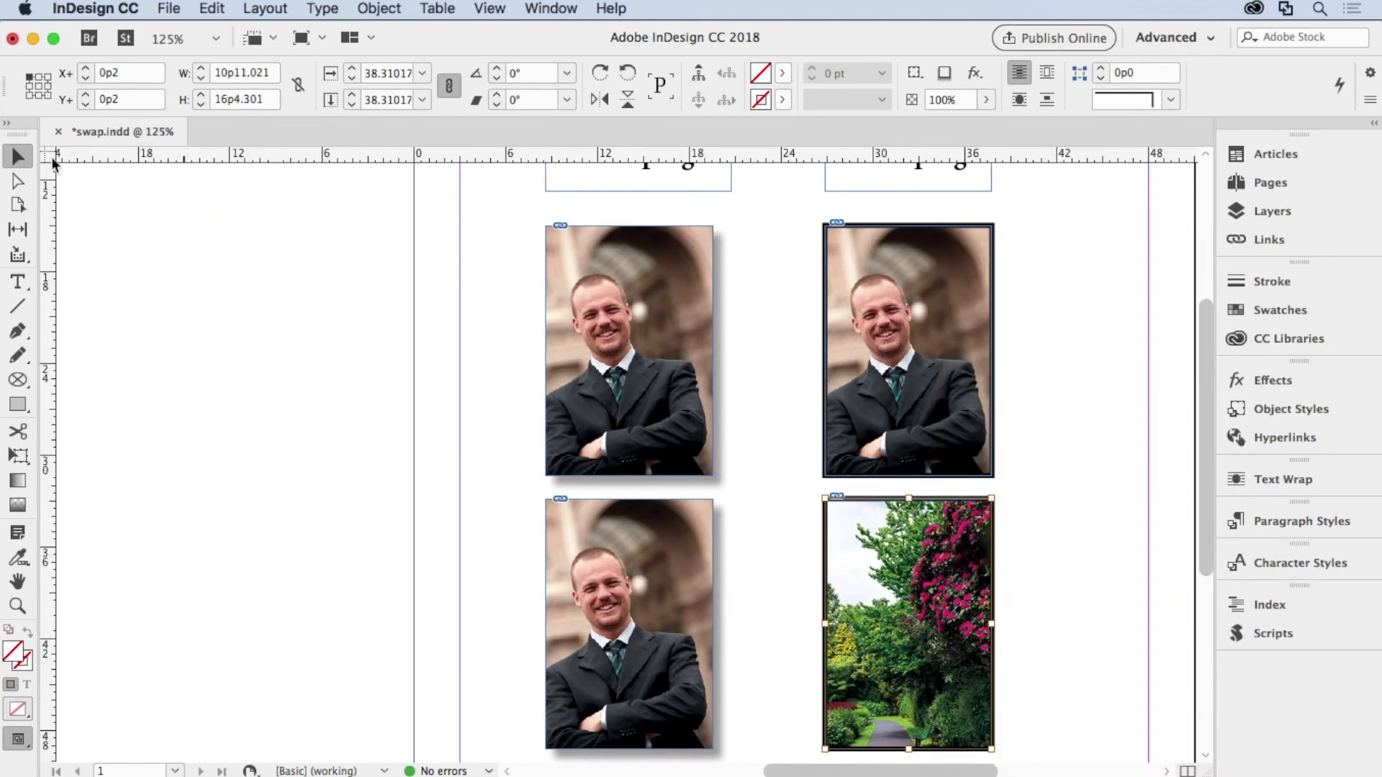
click(630, 256)
right_click(629, 256)
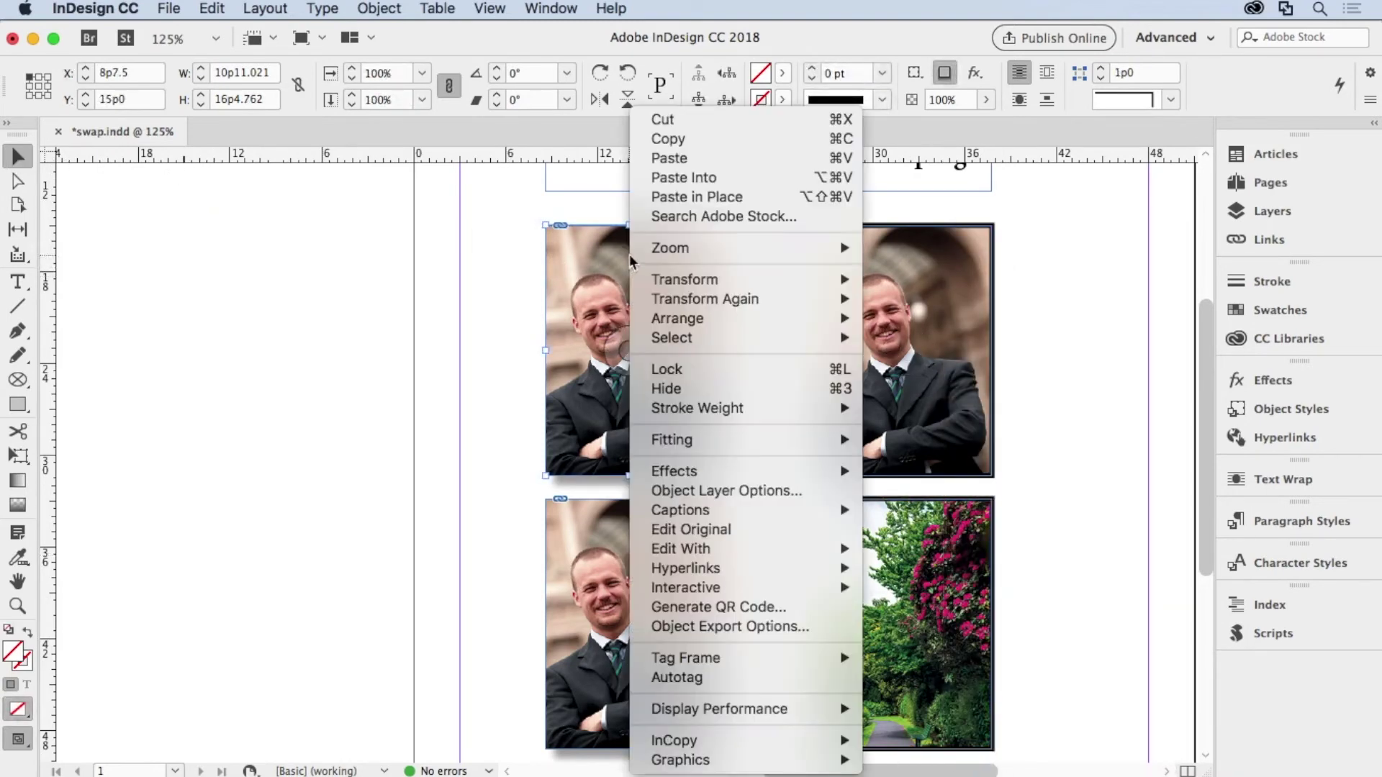
click(681, 178)
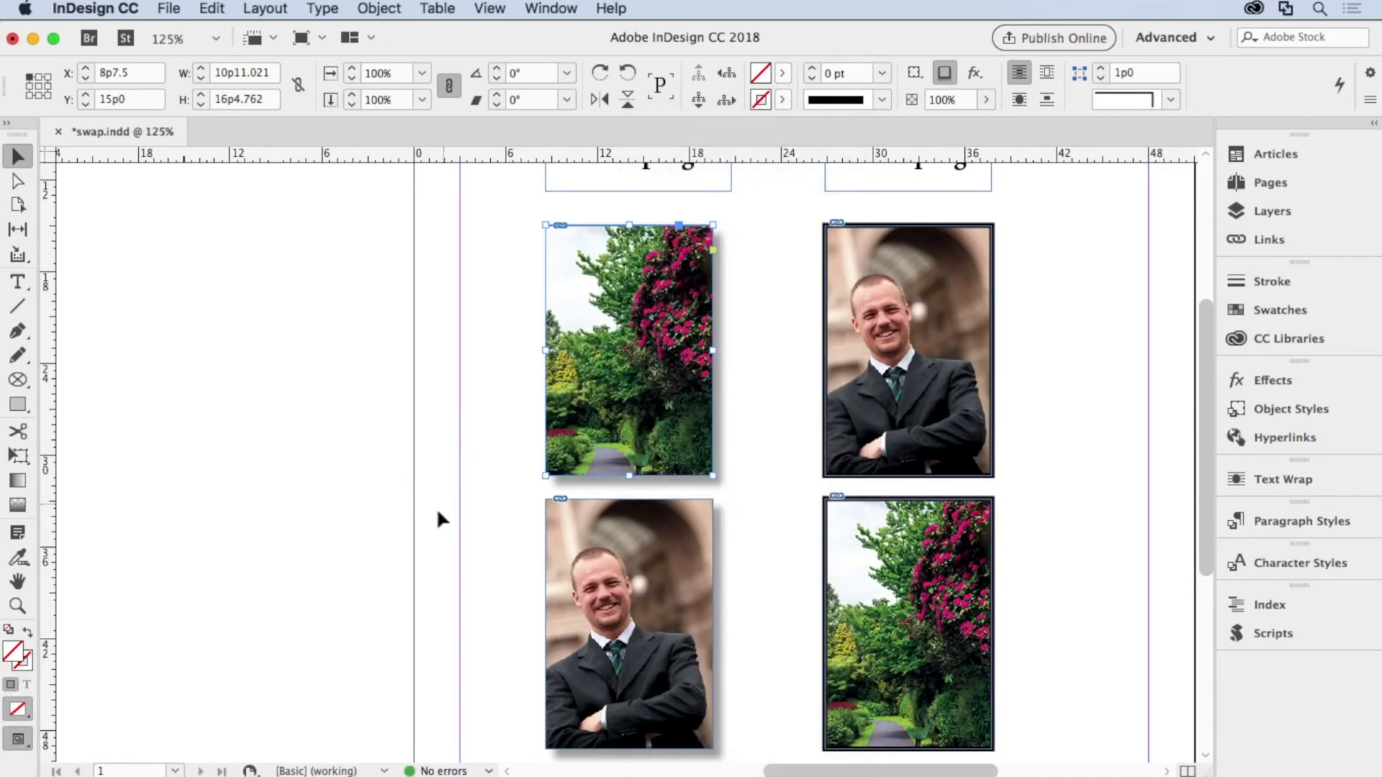
Step: Delete the two lower duplicate frames and bring up the swap-images article in the browser
drag(483, 532, 1118, 665)
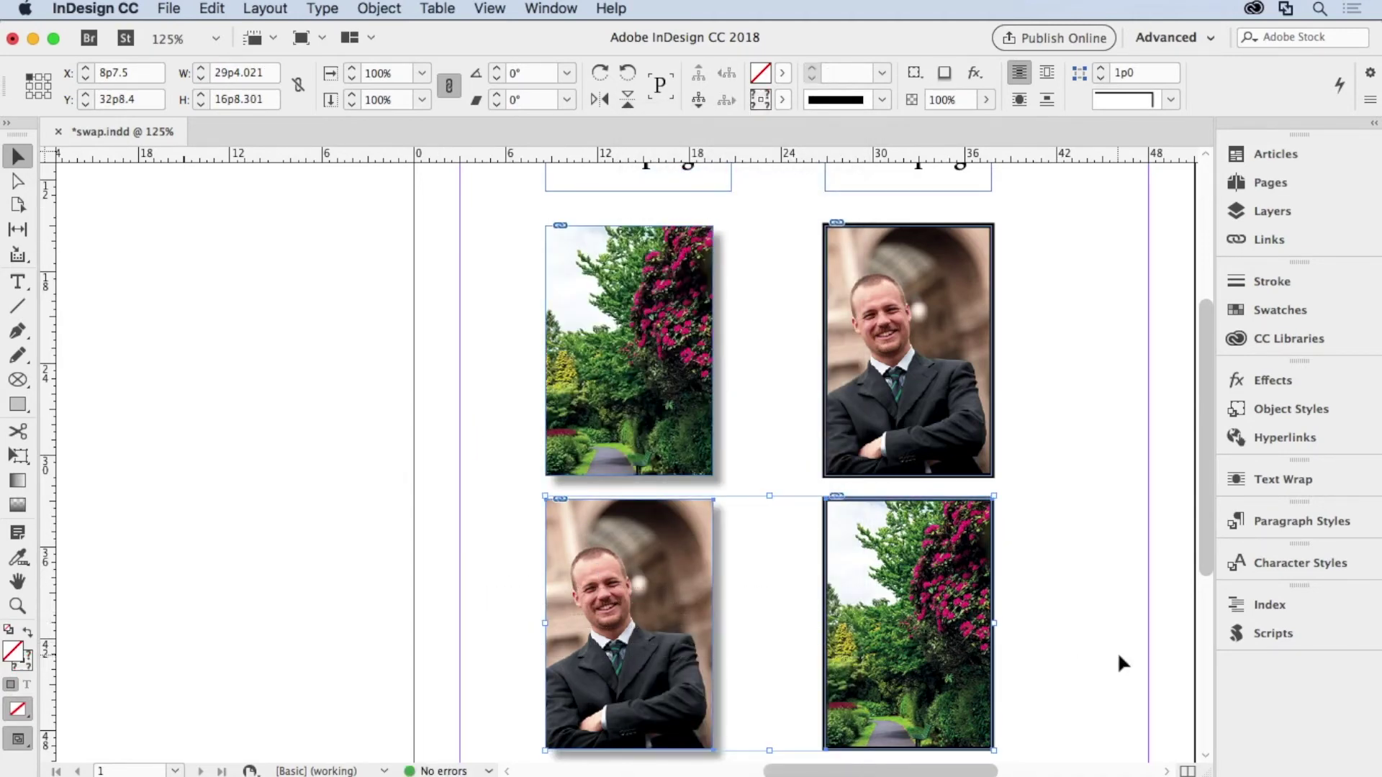
key(Delete)
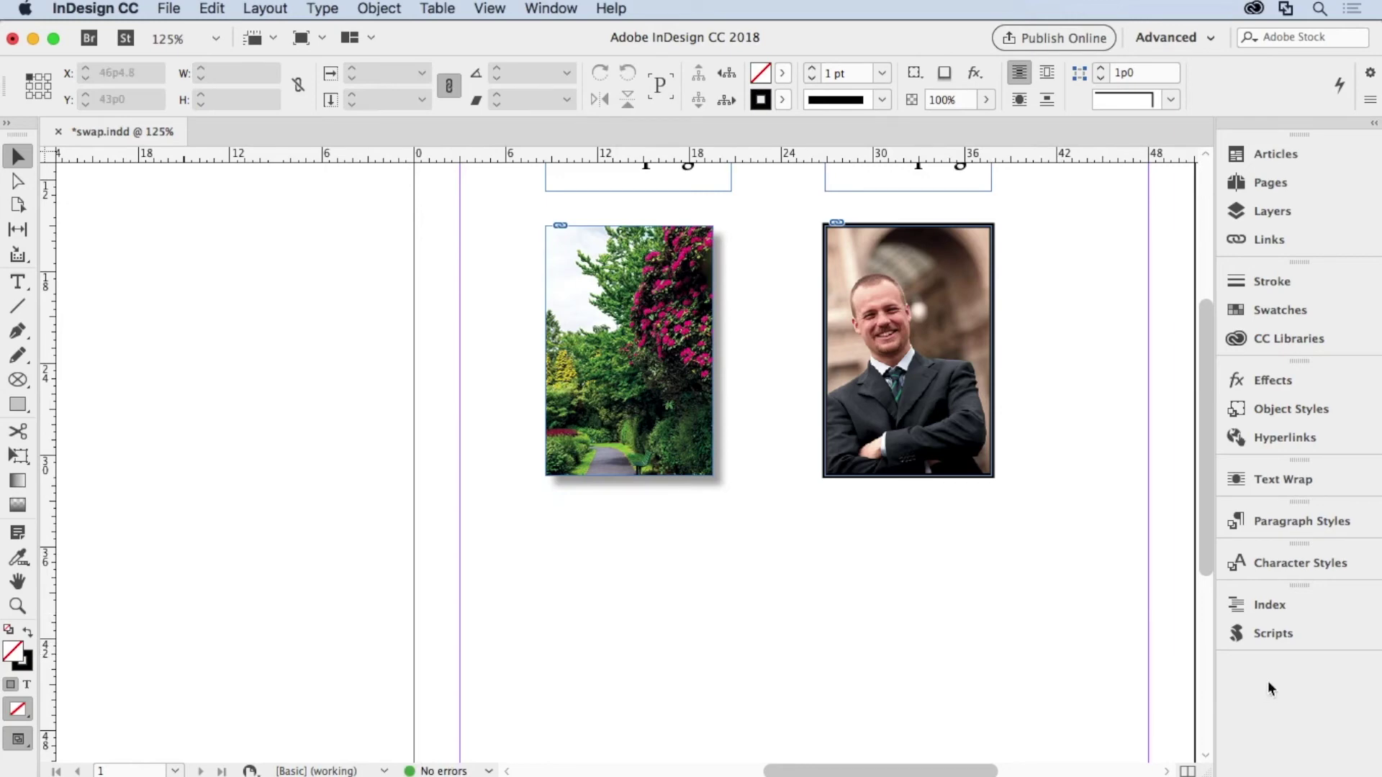
scroll(1124, 636, up, 2)
scroll(1123, 636, up, 2)
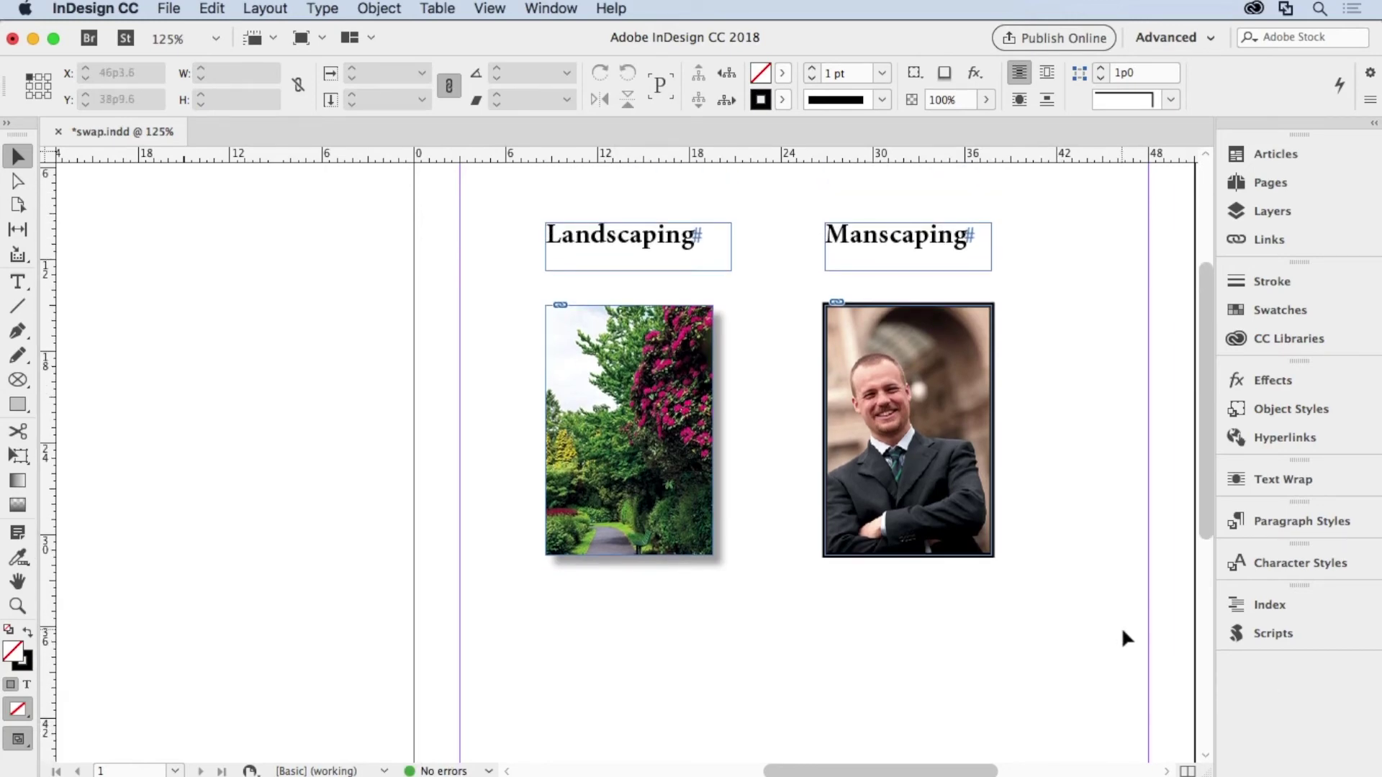
key(super+Tab)
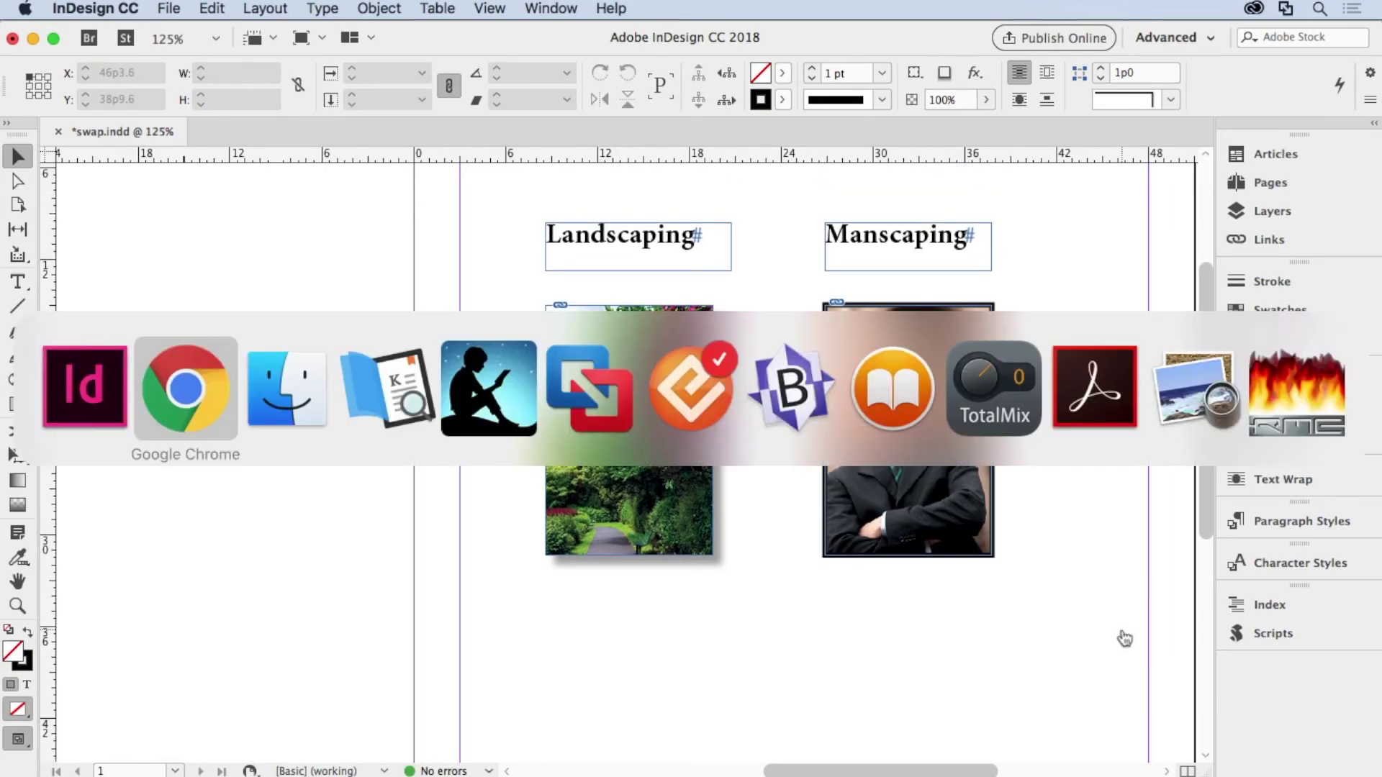
key(super+Tab)
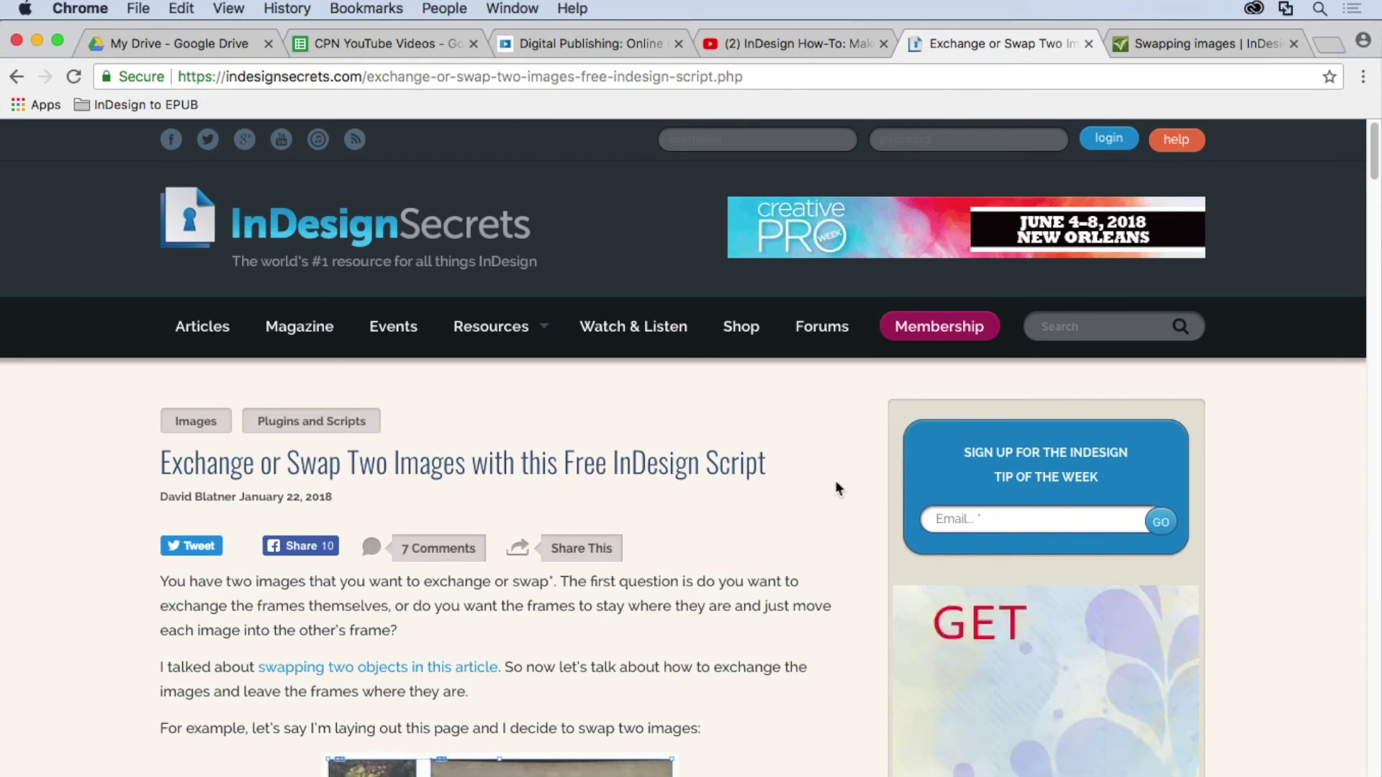
scroll(867, 489, down, 3)
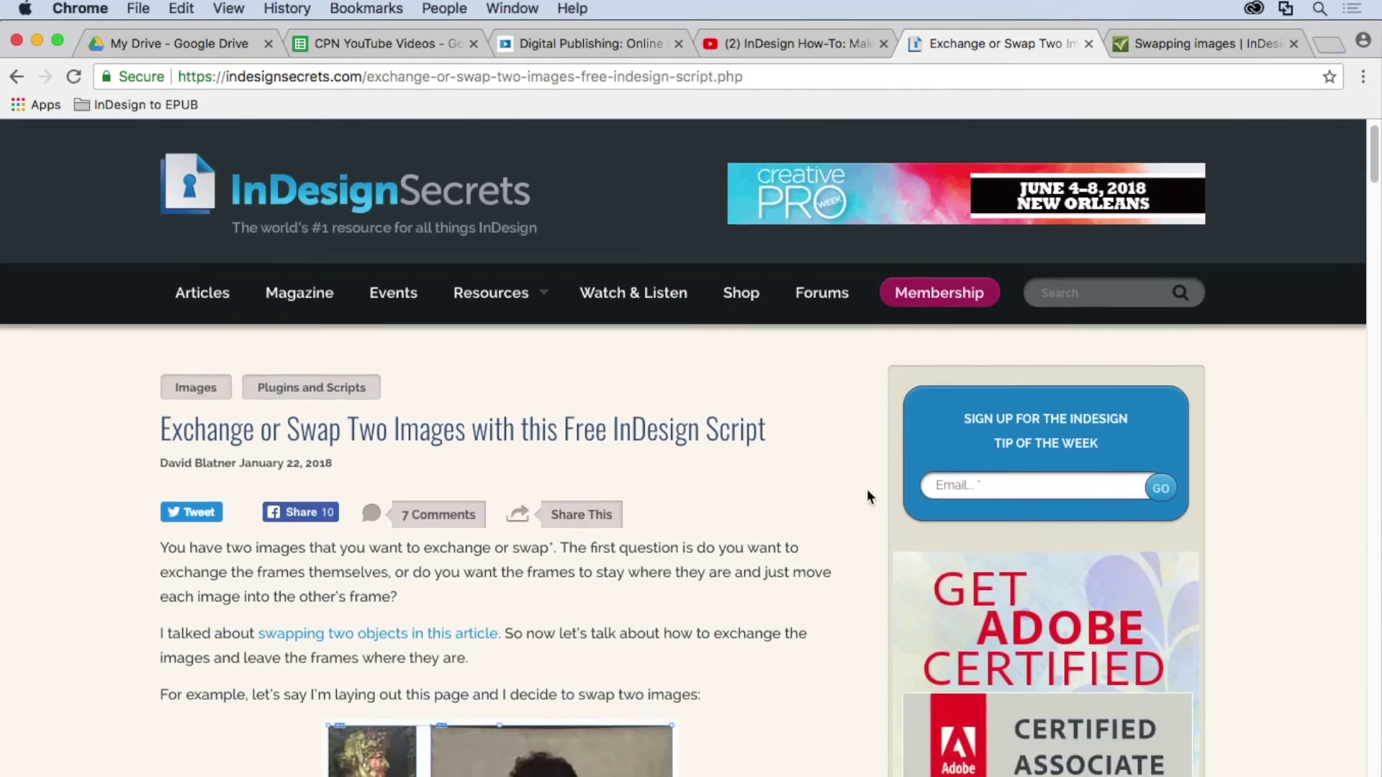
scroll(864, 489, down, 5)
scroll(859, 489, down, 5)
scroll(853, 490, down, 4)
scroll(852, 490, down, 5)
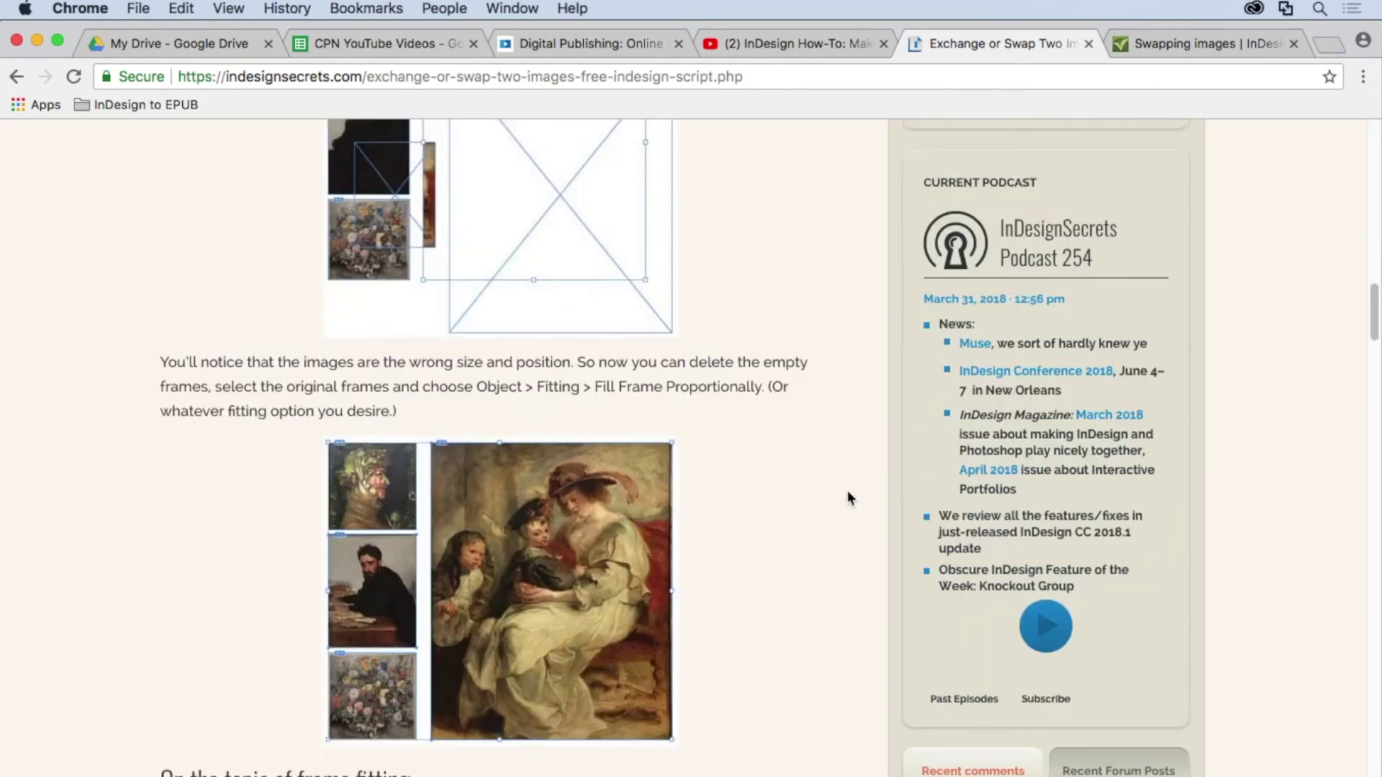
scroll(847, 491, down, 5)
scroll(844, 490, down, 5)
scroll(841, 491, down, 4)
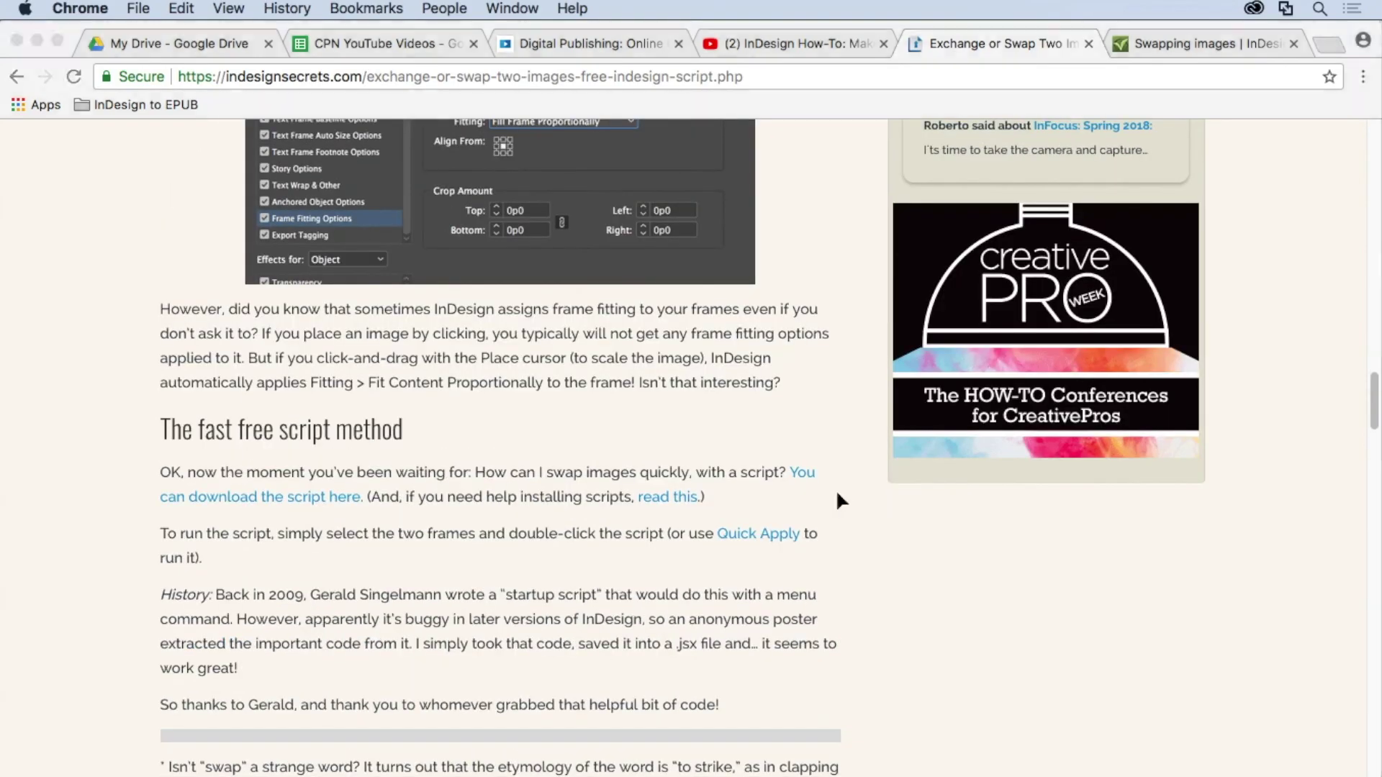
key(super+Tab)
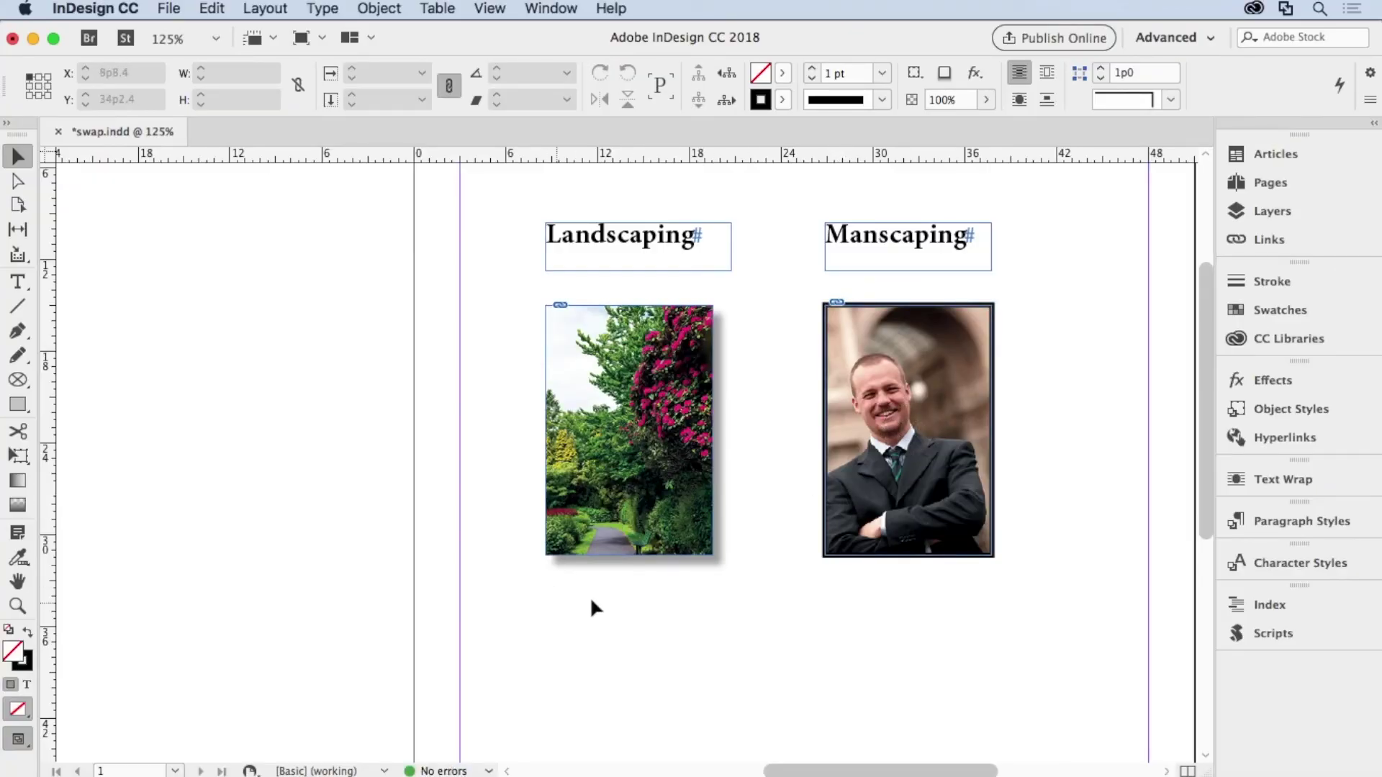
drag(566, 605, 935, 499)
right_click(927, 495)
mouse_move(968, 740)
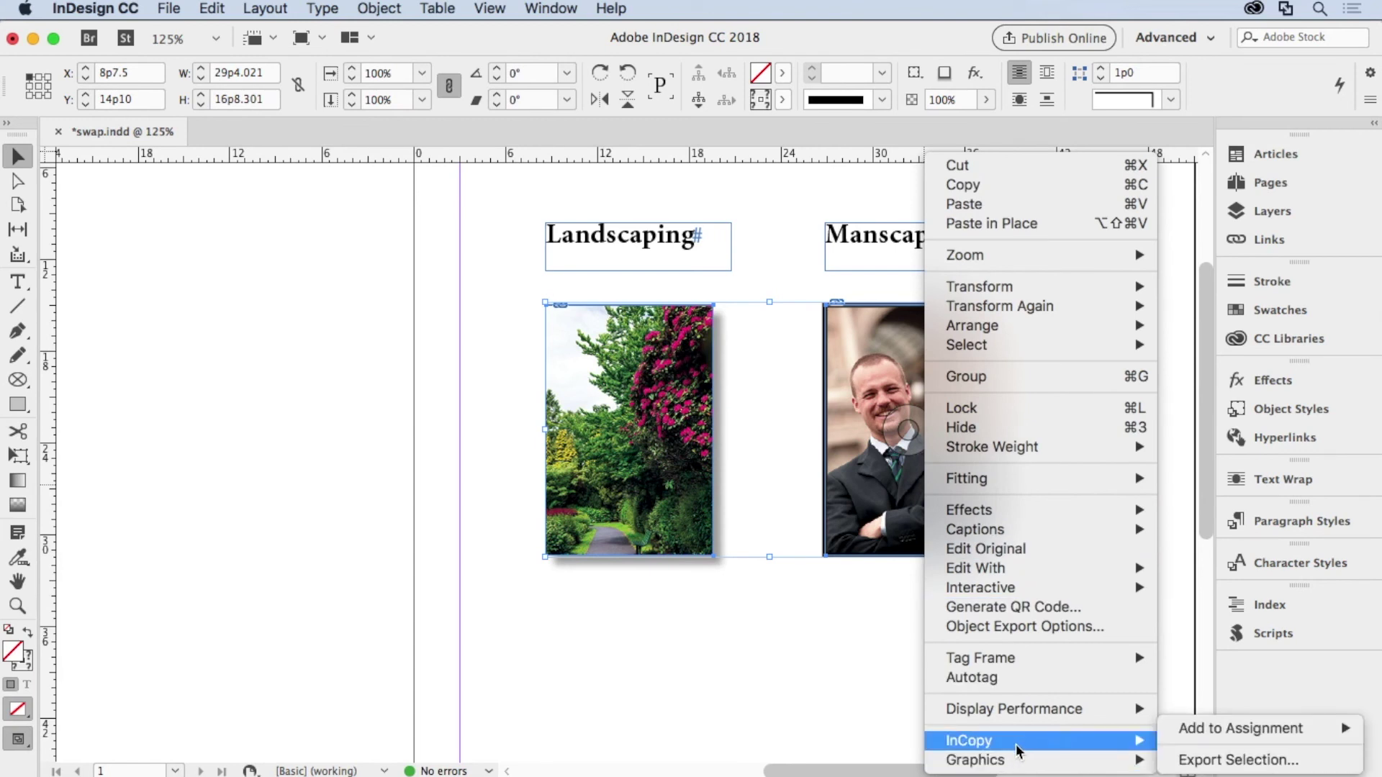
click(758, 704)
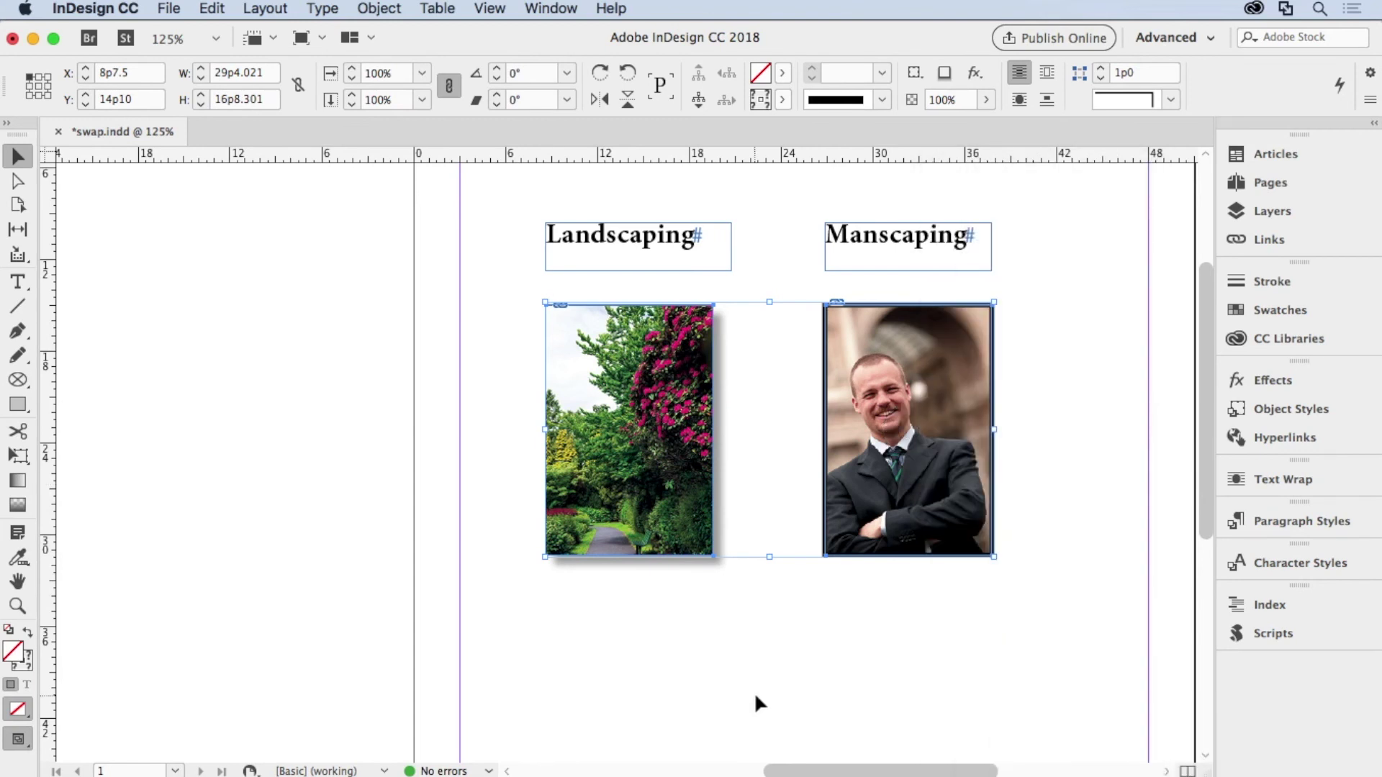
click(755, 691)
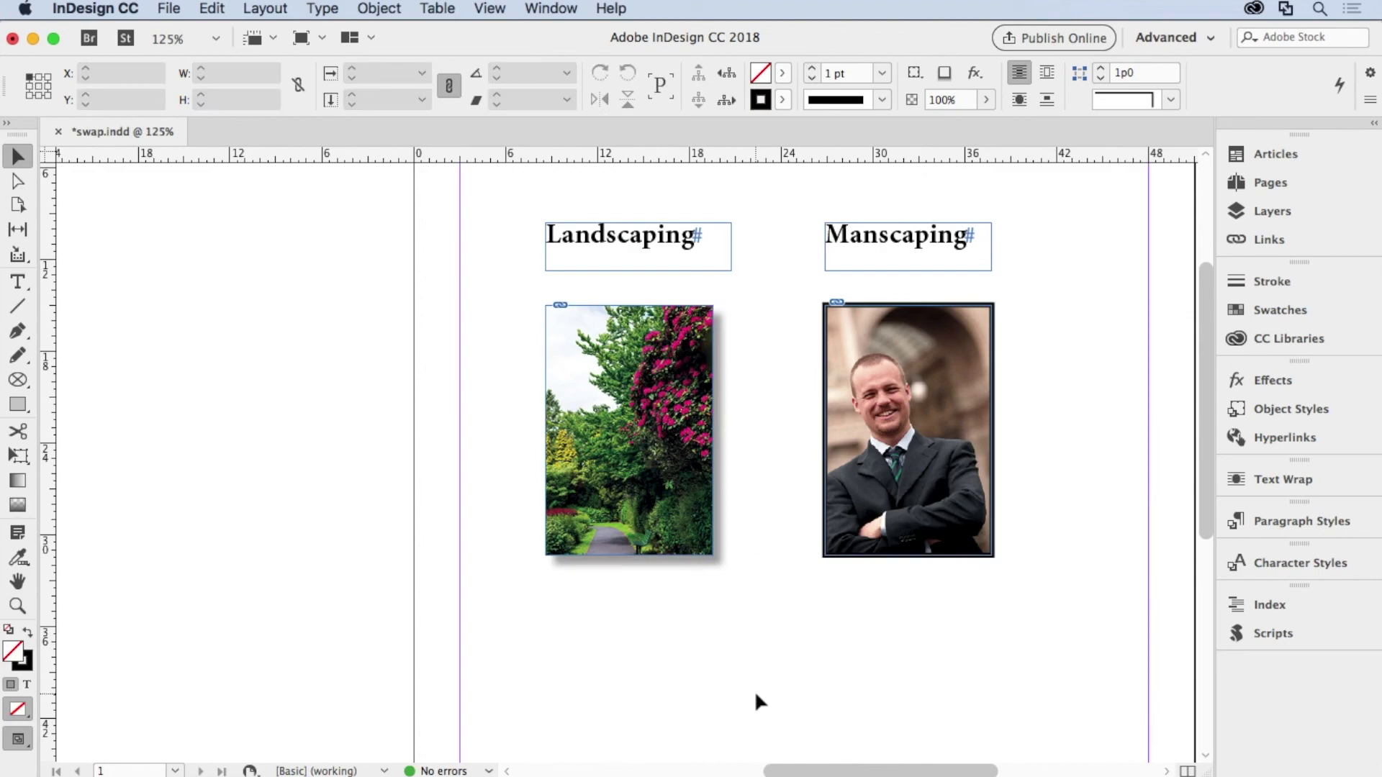